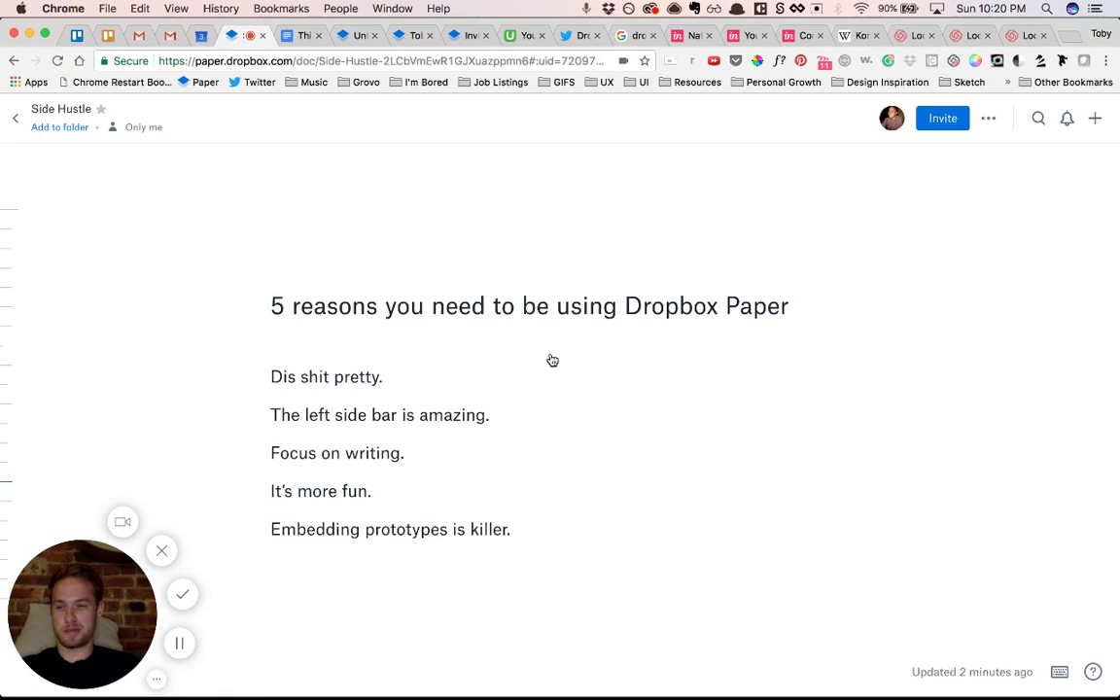
# Review the Side Hustle document from the "5 reasons" section back up to the Tactical Gameplan checklist.
pyautogui.scroll(15, 552, 361)
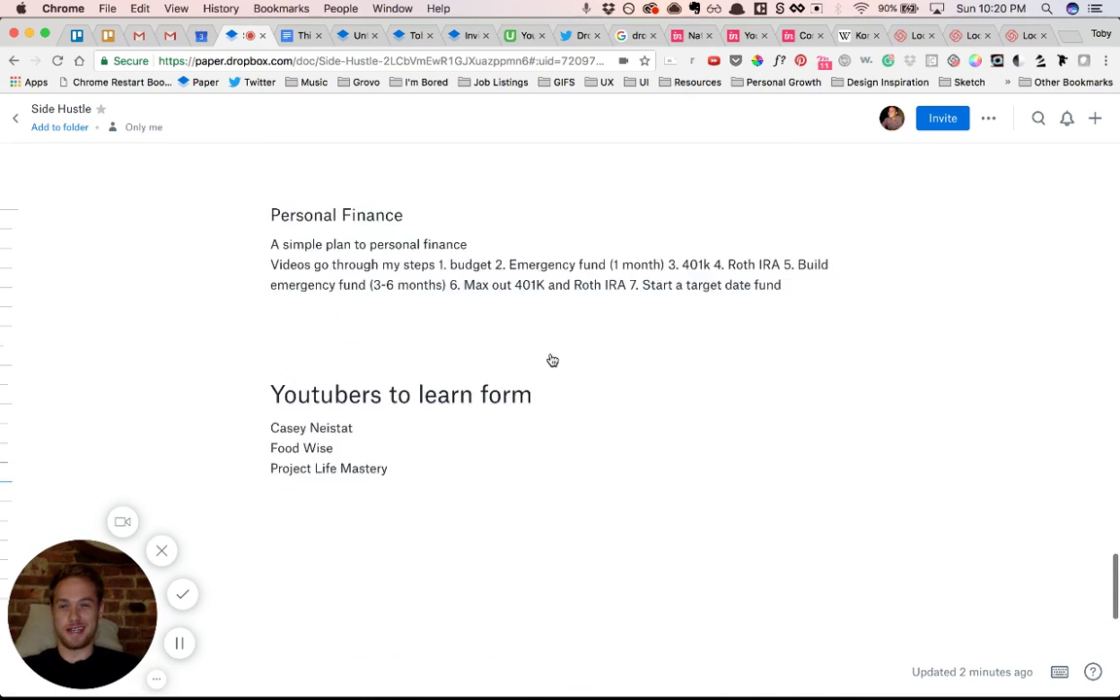
pyautogui.scroll(15, 552, 361)
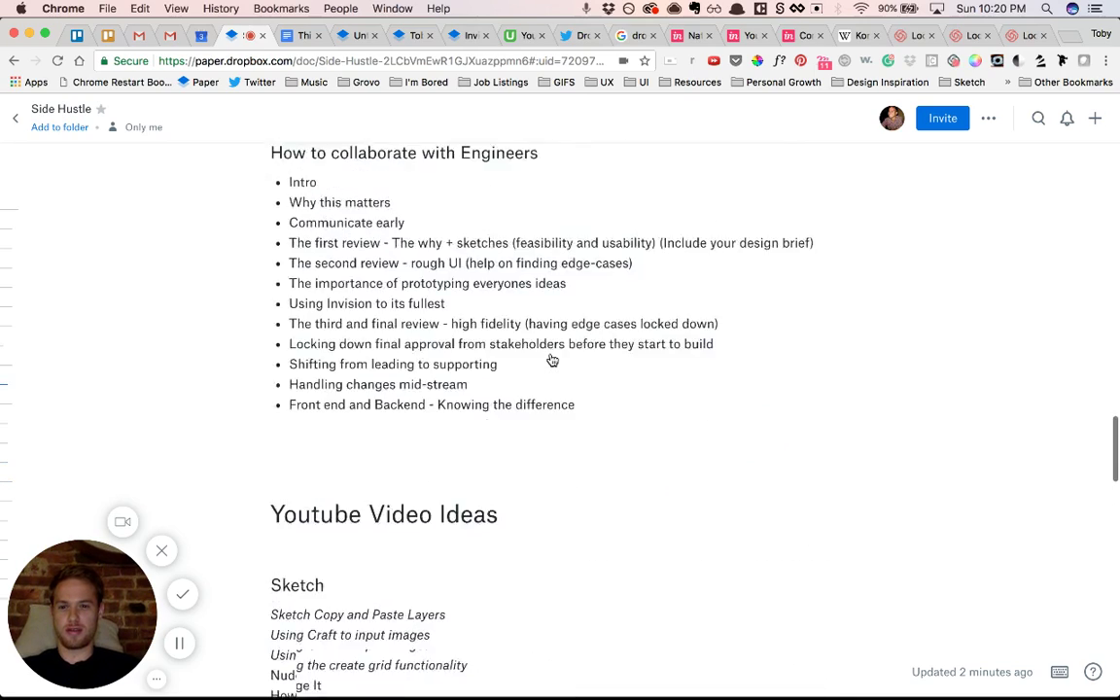
pyautogui.scroll(12, 552, 361)
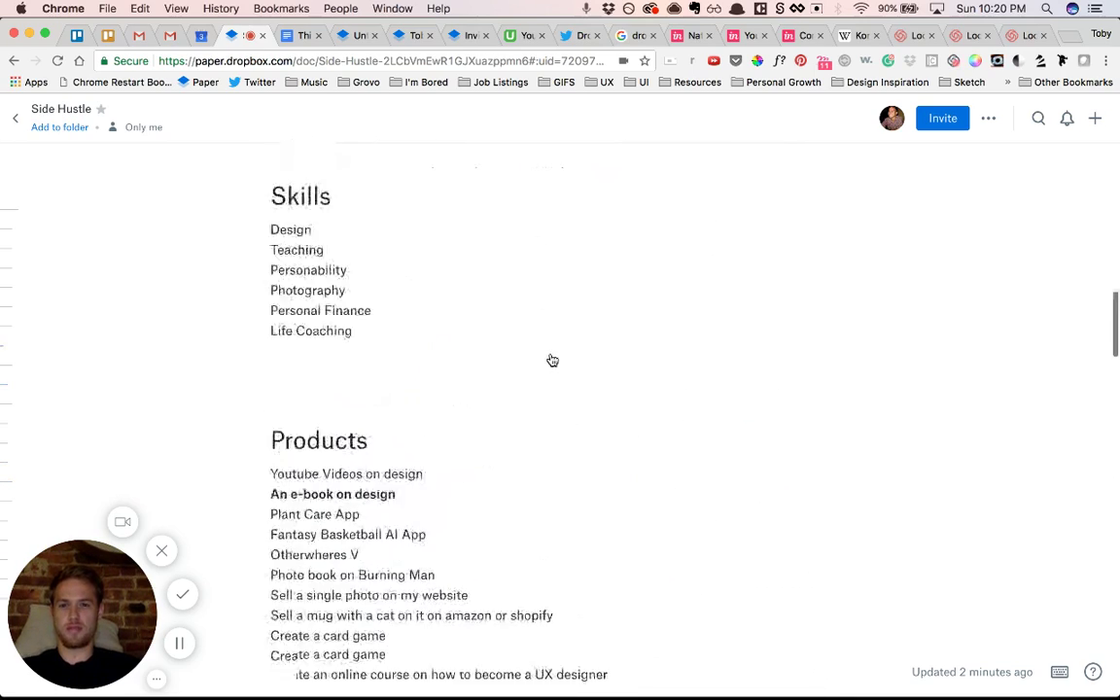
pyautogui.scroll(8, 553, 360)
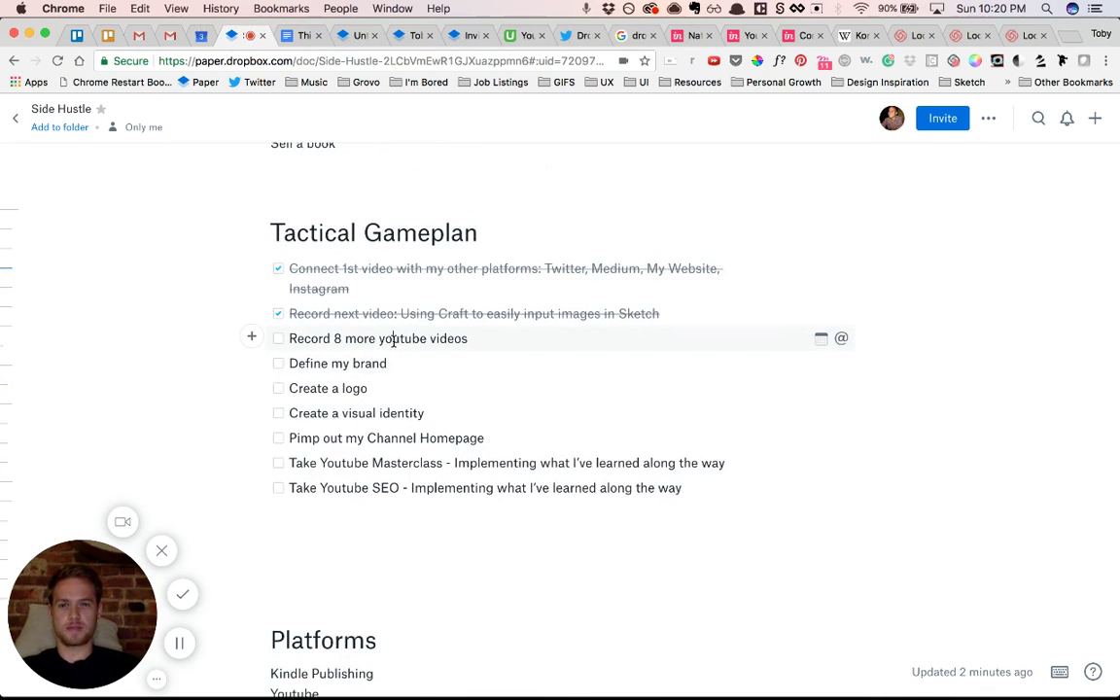
# Switch to the "This is my Google Doc" document in Google Docs and look over its page layout.
pyautogui.hotkey('ctrl', 'Tab')
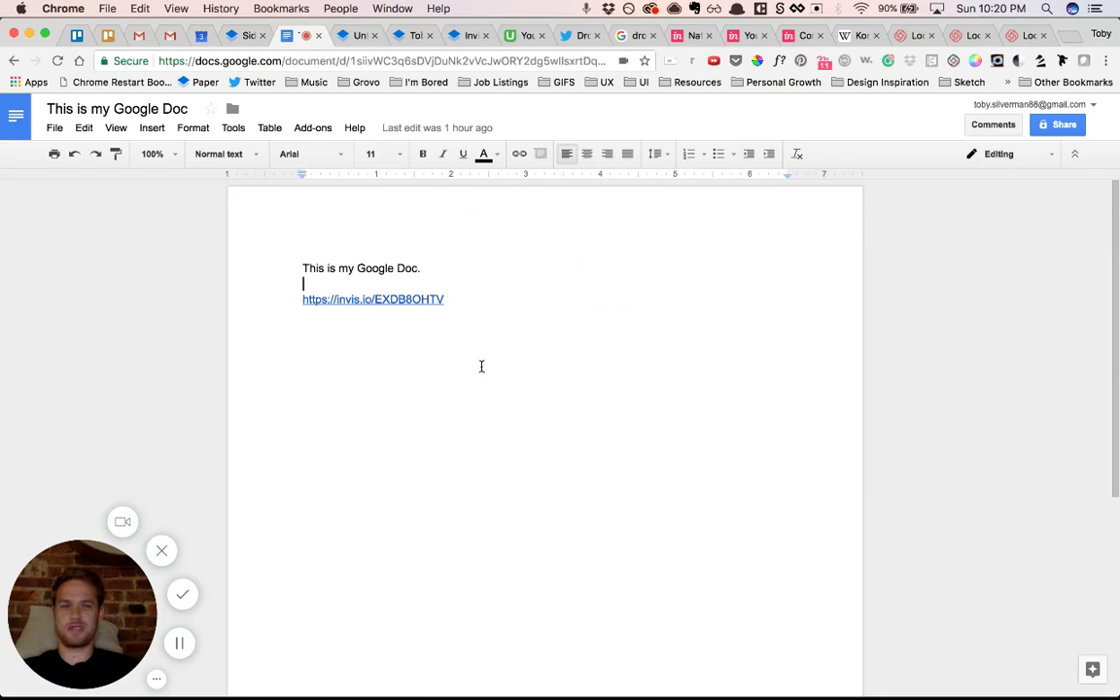
pyautogui.scroll(-5, 480, 365)
pyautogui.scroll(5, 481, 365)
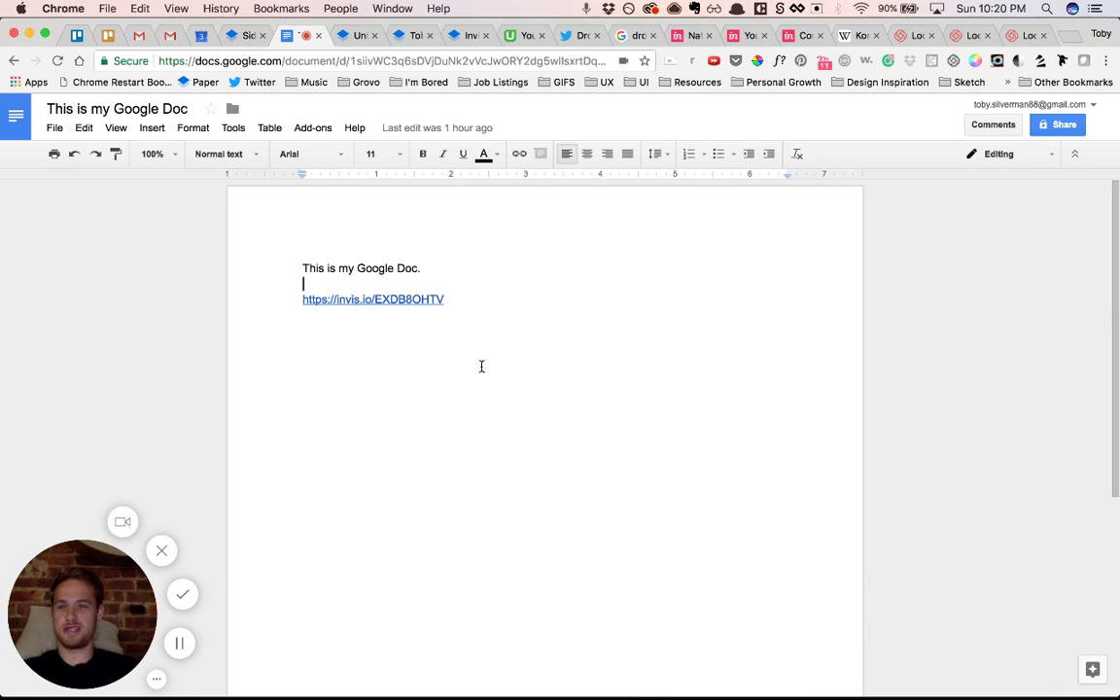
# Return to the Side Hustle document in Dropbox Paper and view the "5 reasons you need to be using Dropbox Paper" section.
pyautogui.hotkey('ctrl', 'shift', 'Tab')
pyautogui.scroll(-10, 480, 366)
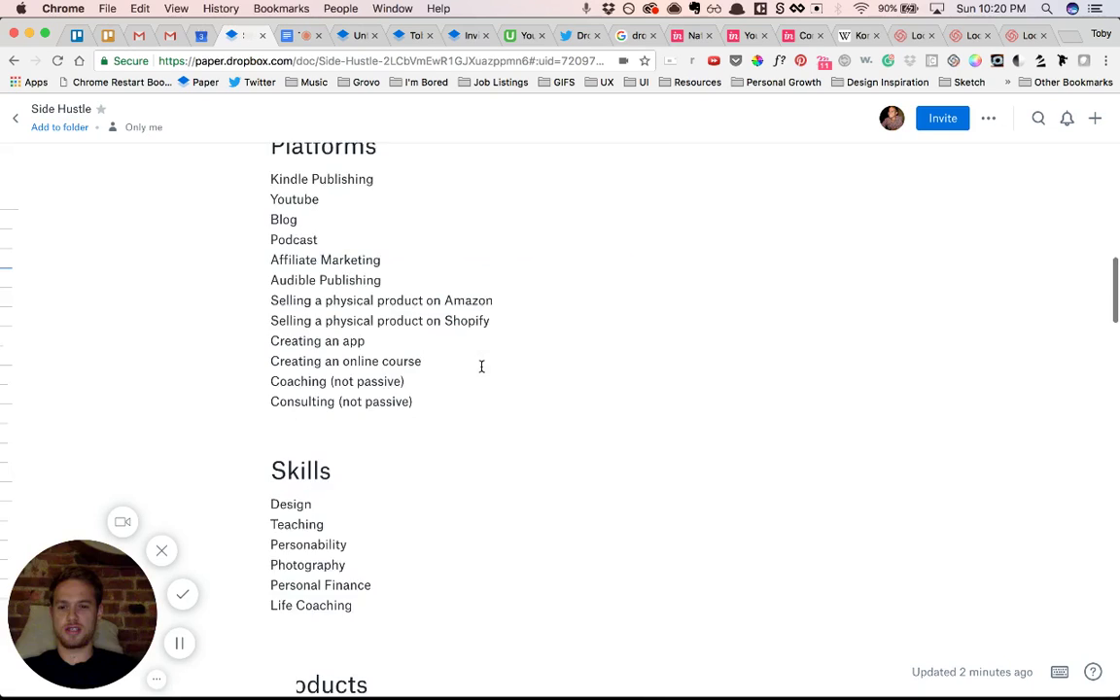
pyautogui.scroll(-20, 480, 366)
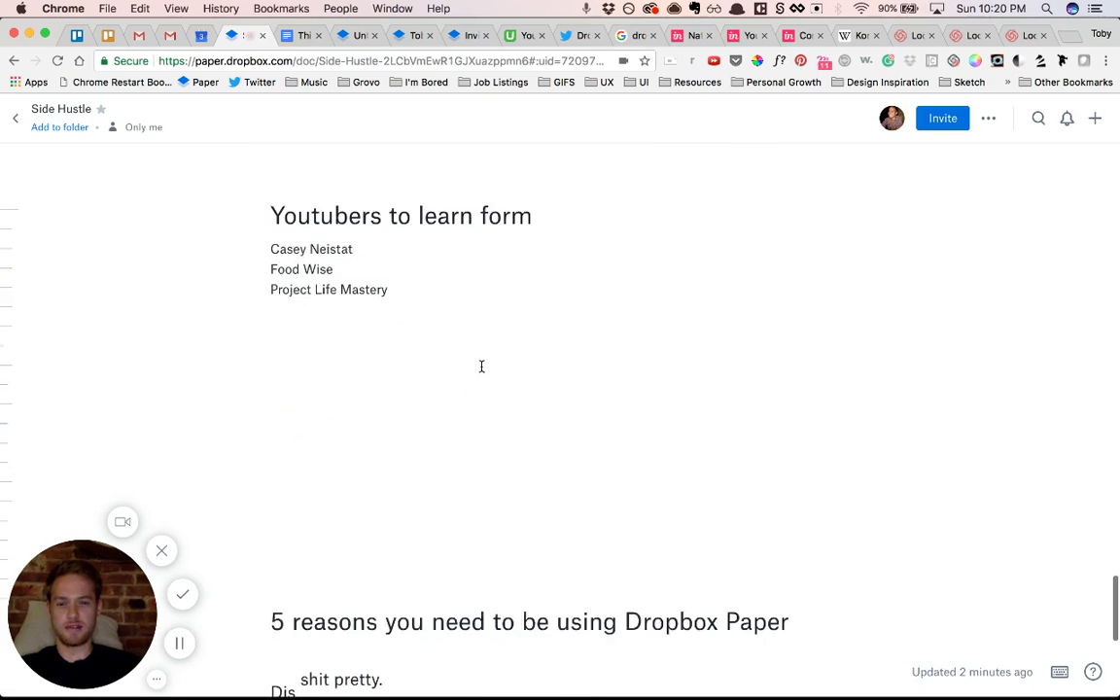
pyautogui.scroll(-3, 480, 366)
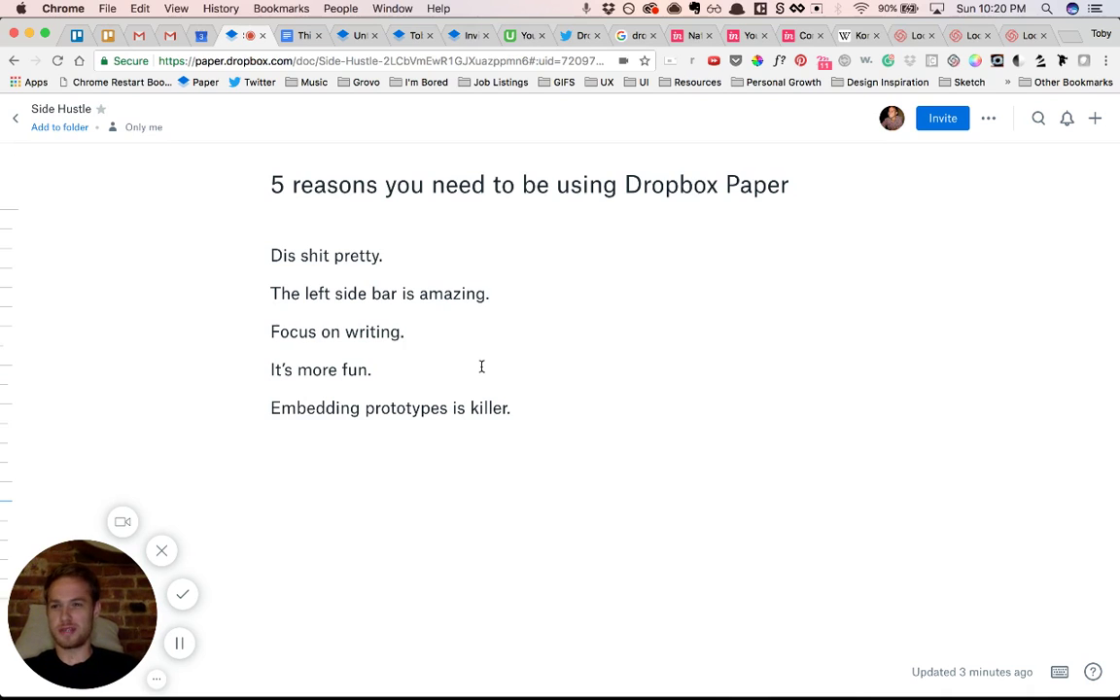
pyautogui.scroll(1, 481, 367)
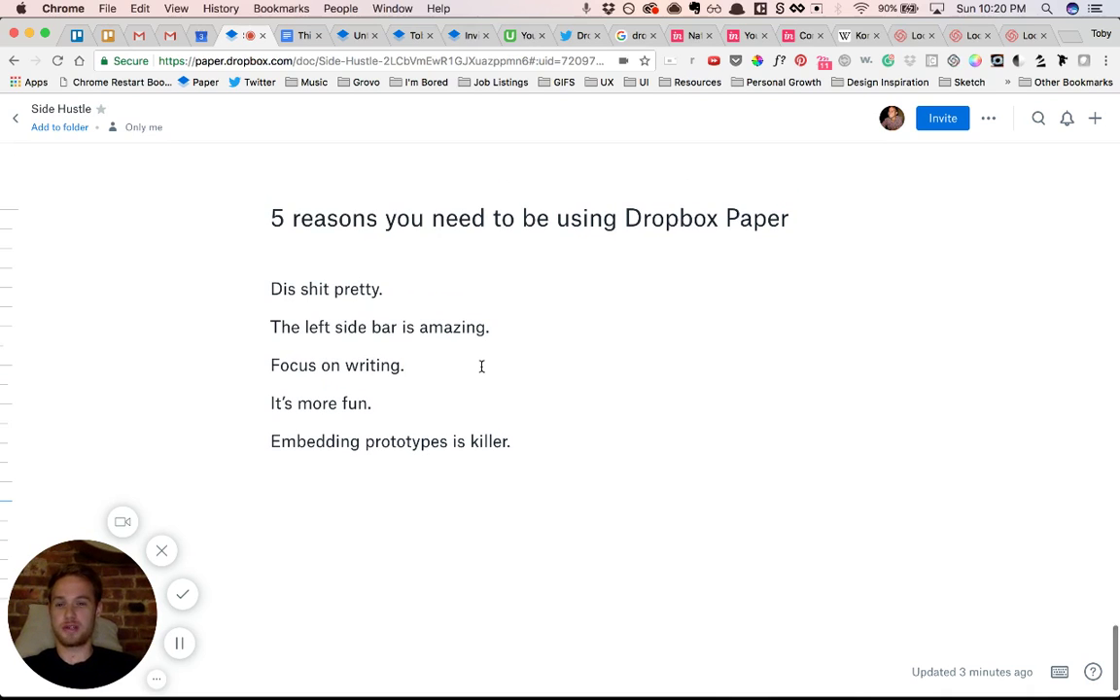
# Use the document outline to visit "An e-book on design", return to the "5 reasons" list, and place the cursor after "Focus on writing.".
pyautogui.moveTo(4, 331)
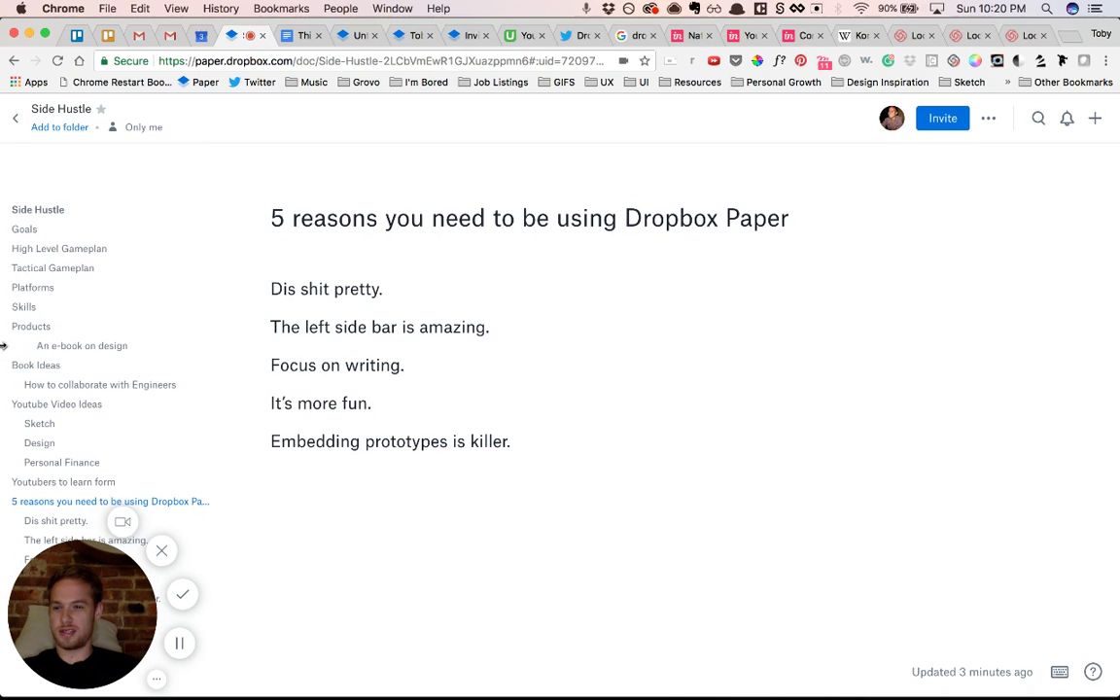
pyautogui.scroll(-1, 67, 360)
pyautogui.scroll(1, 69, 361)
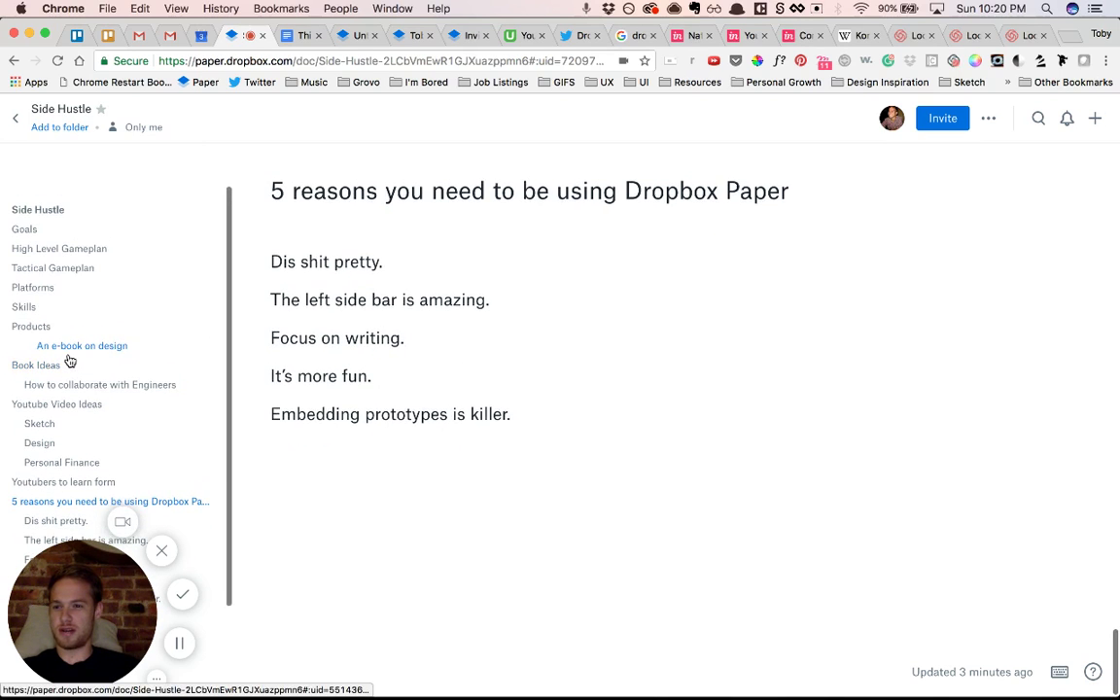
pyautogui.click(60, 345)
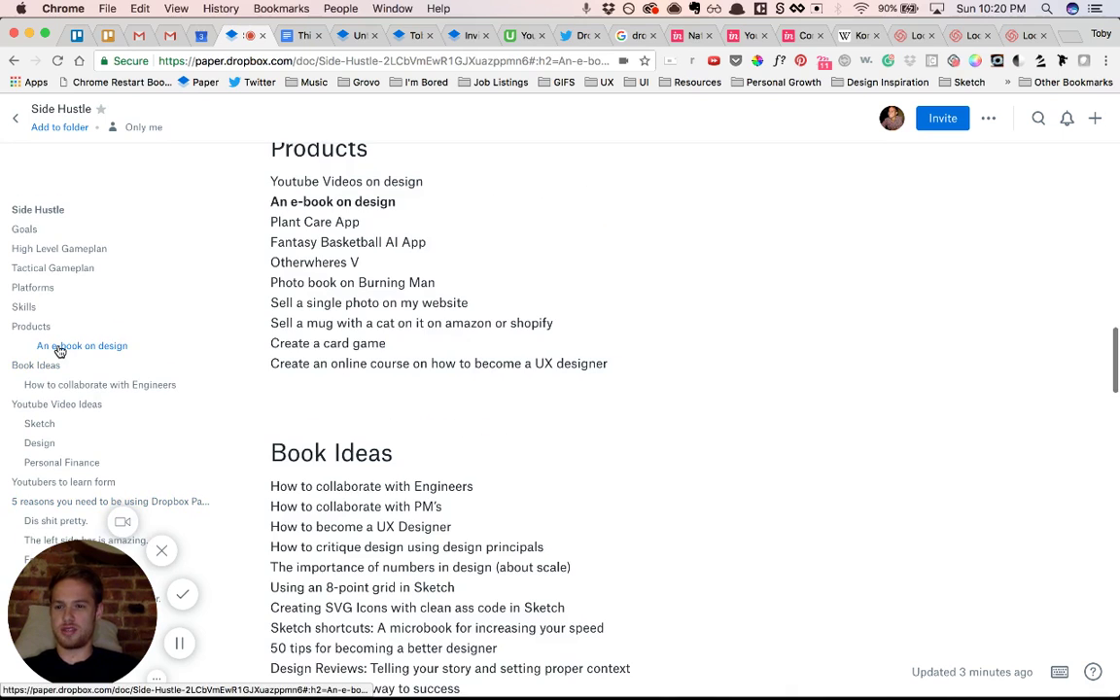
pyautogui.scroll(-3, 84, 380)
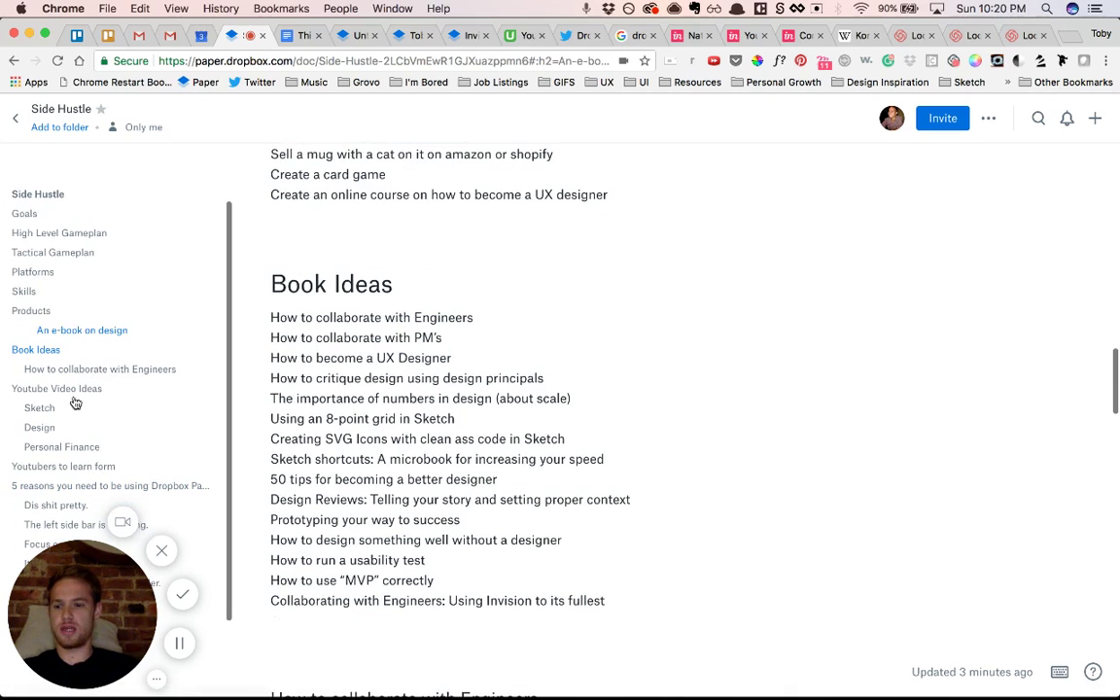
pyautogui.click(31, 506)
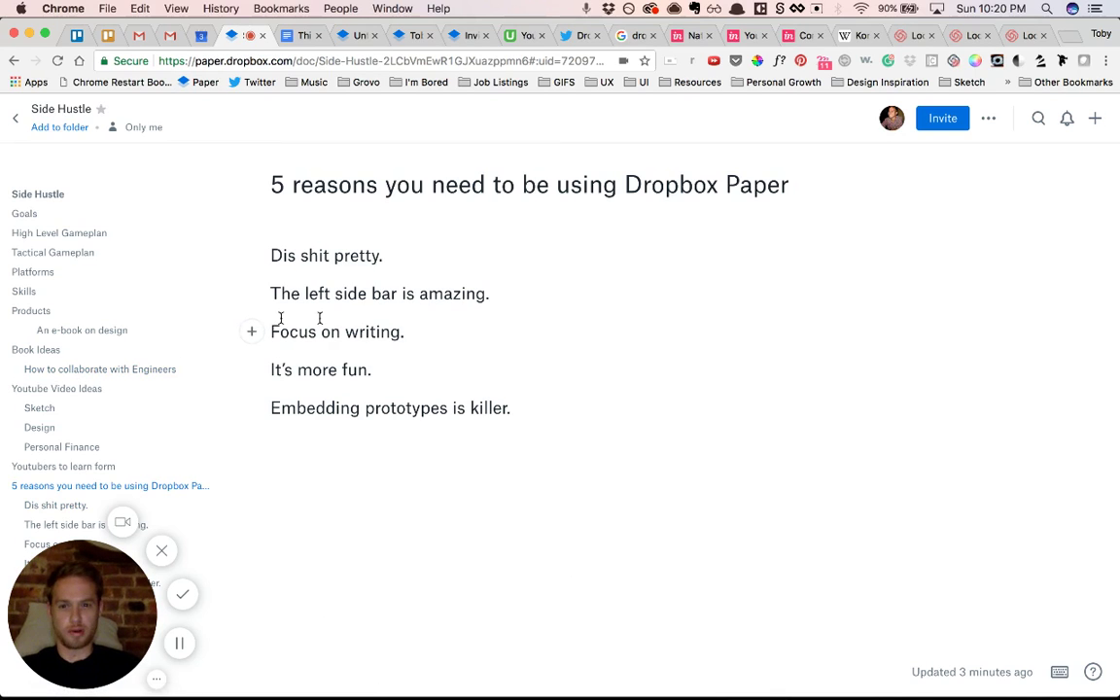
pyautogui.click(447, 329)
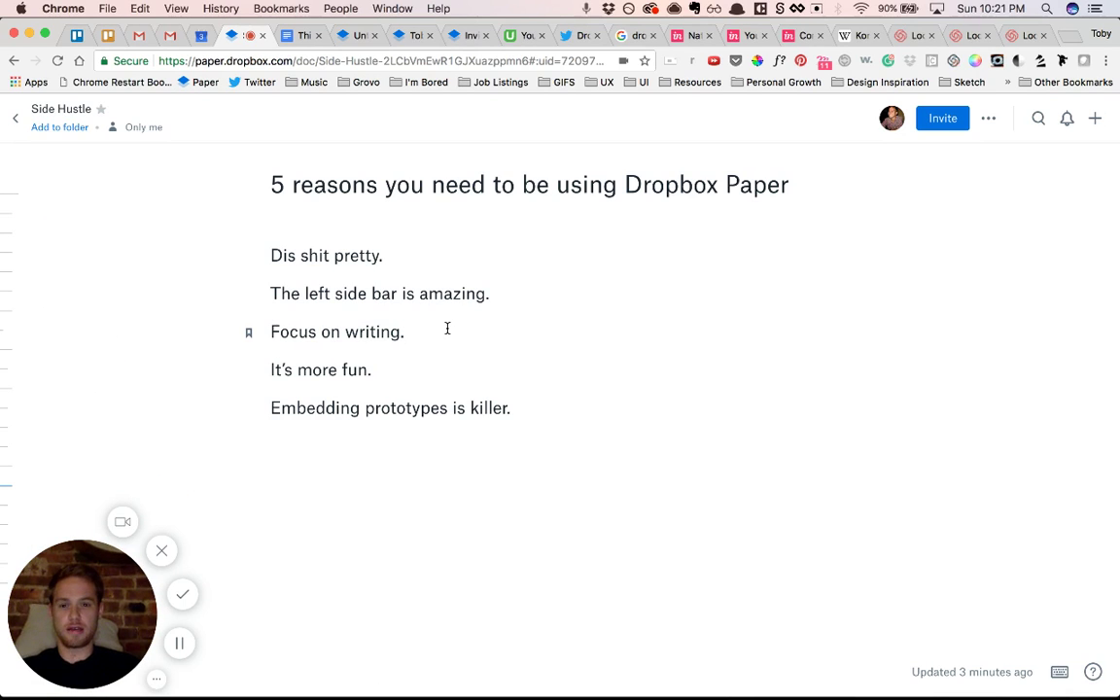
# Browse the available fonts in the Google Doc without choosing one, and return to the Side Hustle document.
pyautogui.hotkey('ctrl', 'Tab')
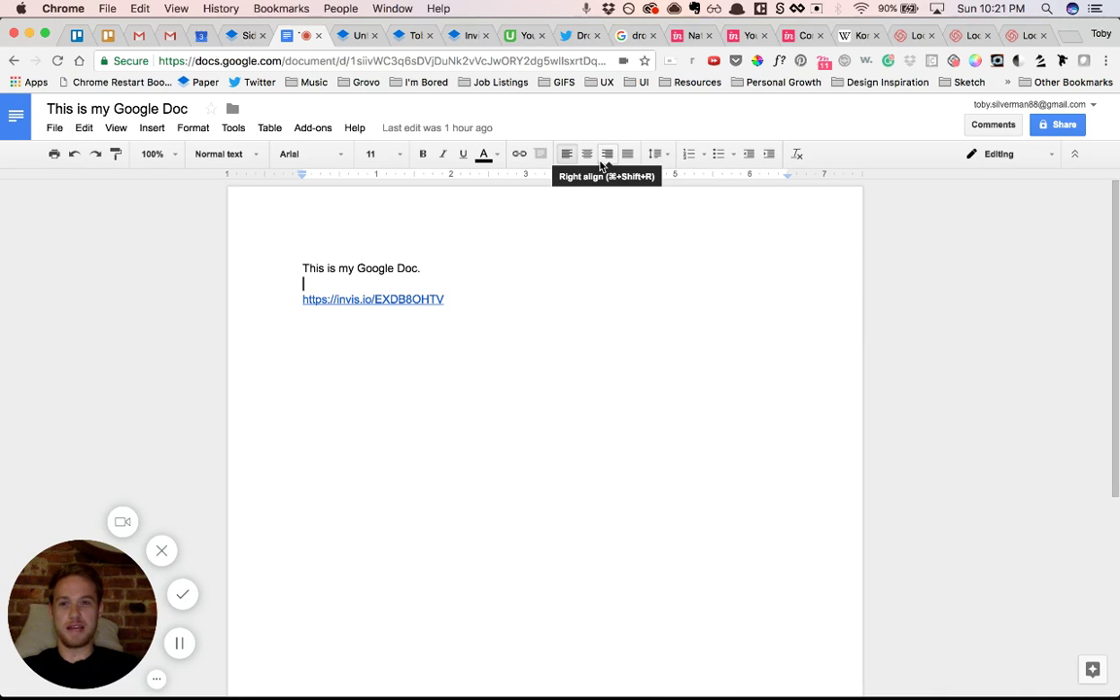
pyautogui.click(292, 156)
pyautogui.scroll(-2, 403, 495)
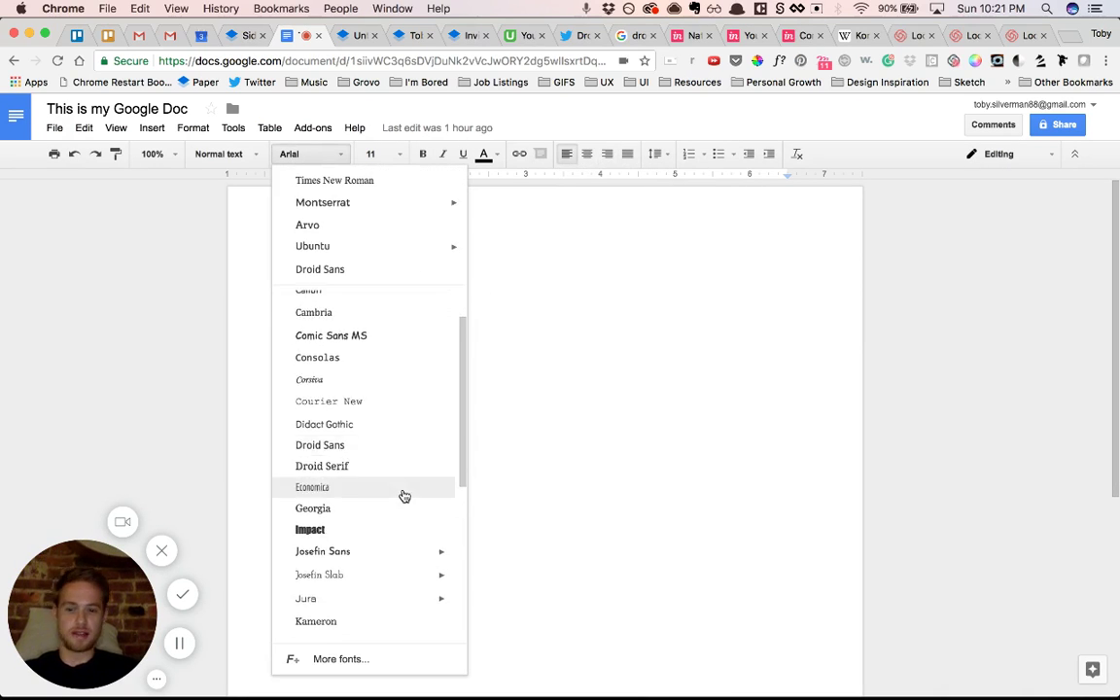
pyautogui.click(567, 374)
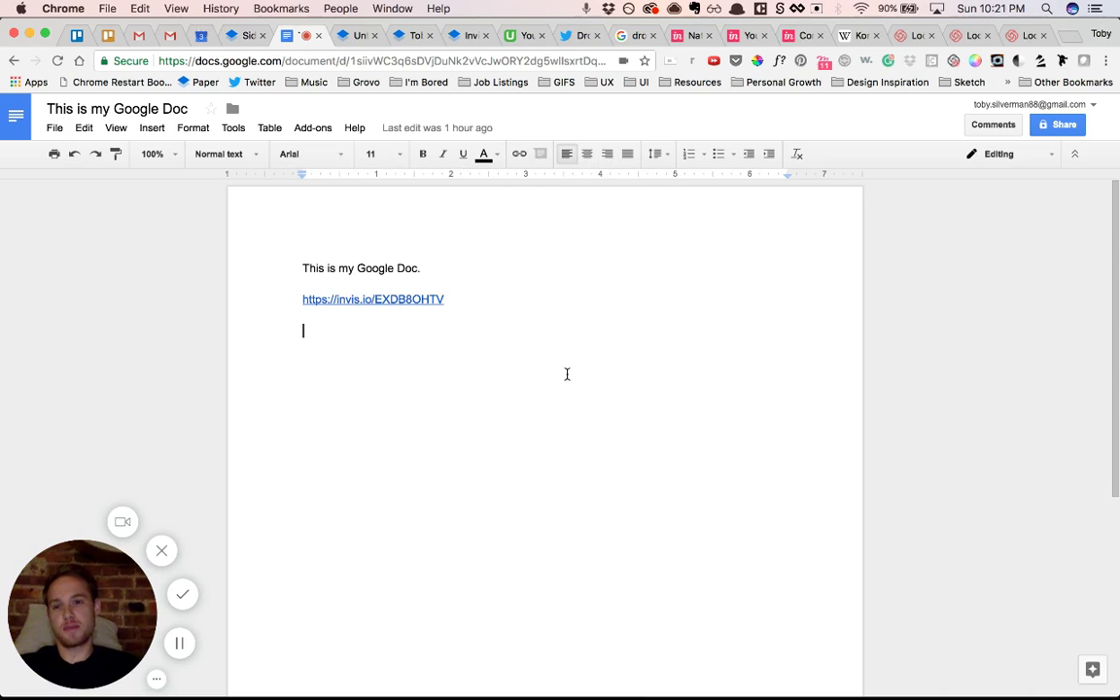
pyautogui.hotkey('ctrl', 'shift', 'Tab')
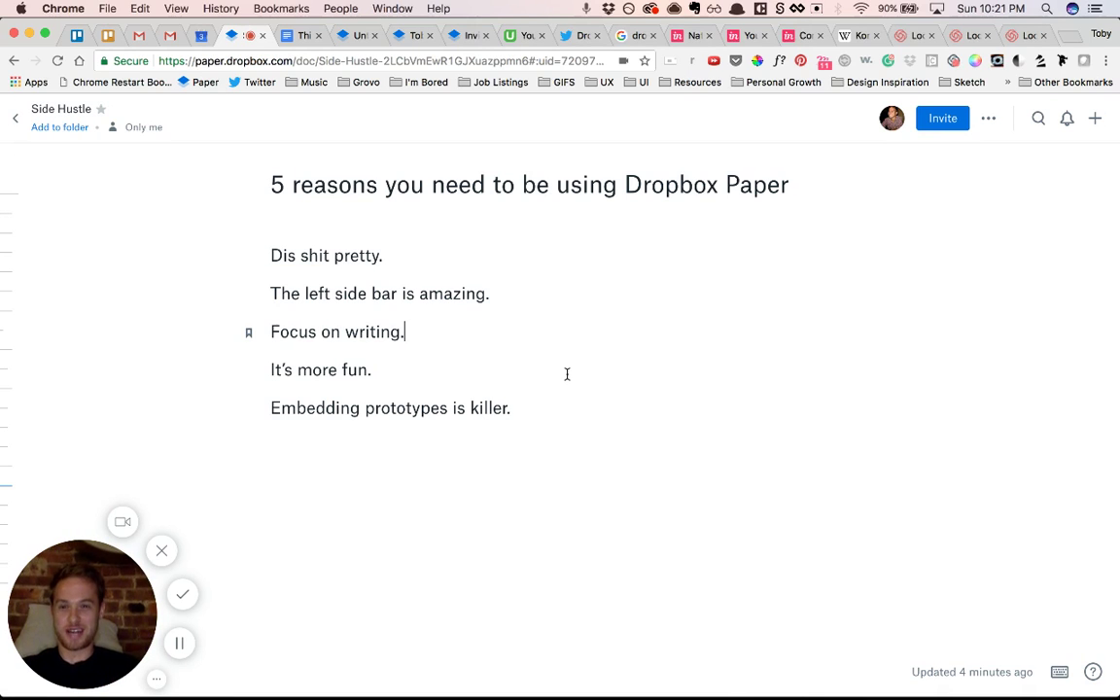
# View the placeholder text of the empty Untitled Paper document, and return to the Side Hustle document.
pyautogui.hotkey('ctrl', 'Tab')
pyautogui.hotkey('ctrl', 'Tab')
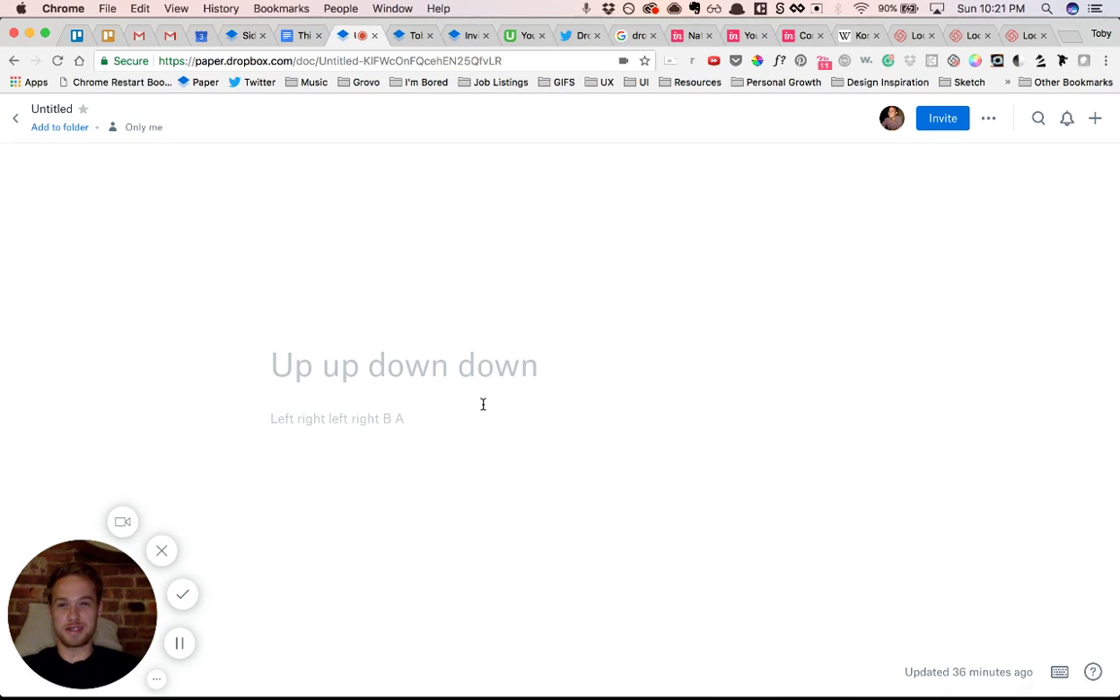
pyautogui.hotkey('ctrl', 'shift', 'Tab')
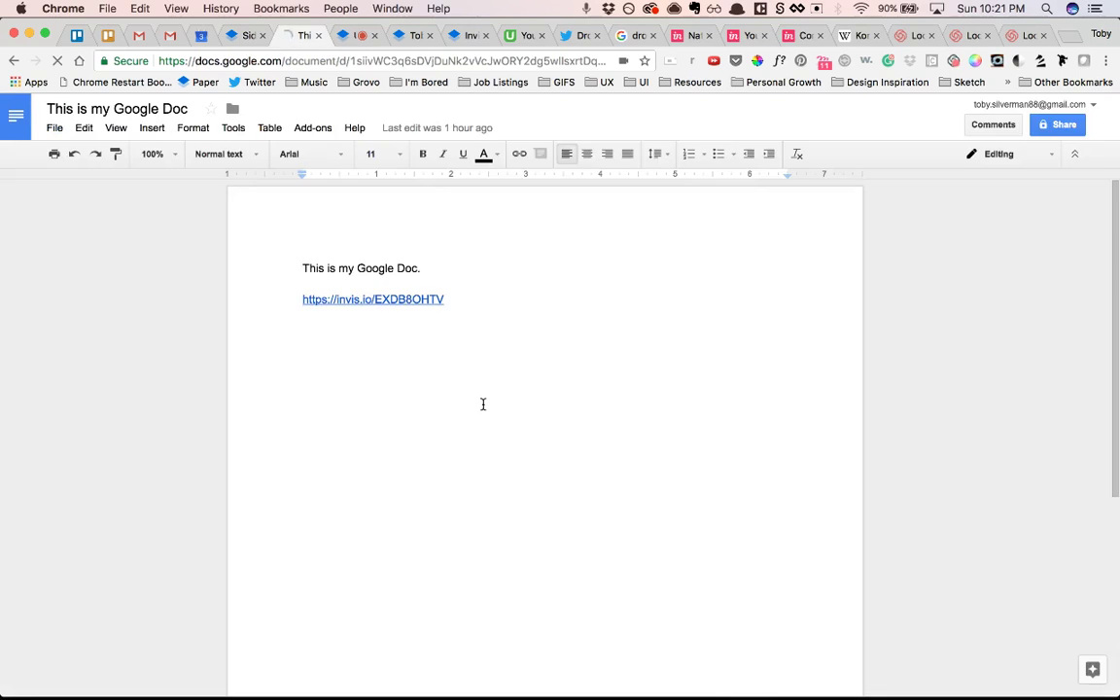
pyautogui.hotkey('ctrl', 'shift', 'Tab')
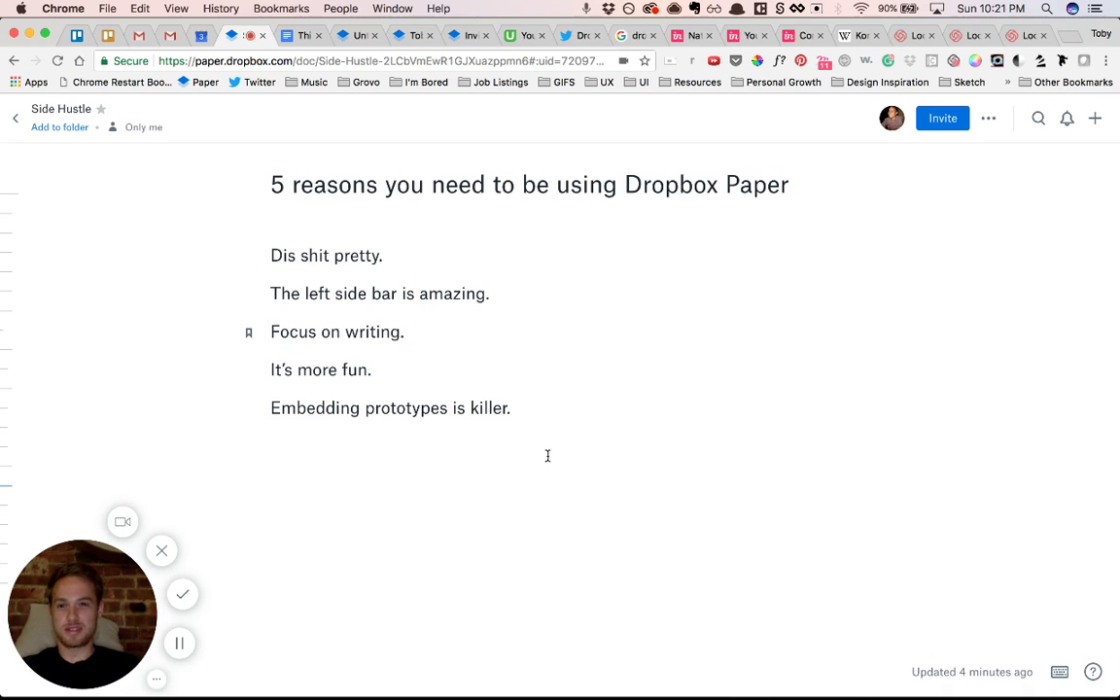
# Open the Paper presentation with the Framer section and examine its text and the embedded quiz prototype.
pyautogui.hotkey('ctrl', 'Tab')
pyautogui.hotkey('ctrl', 'Tab')
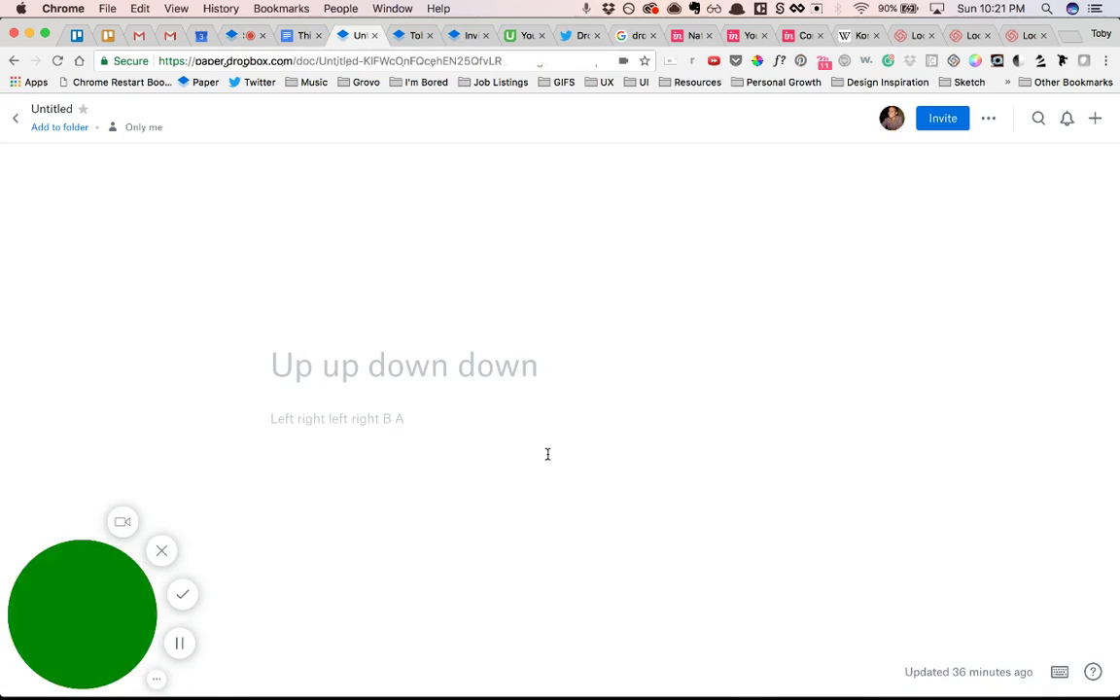
pyautogui.hotkey('ctrl', 'Tab')
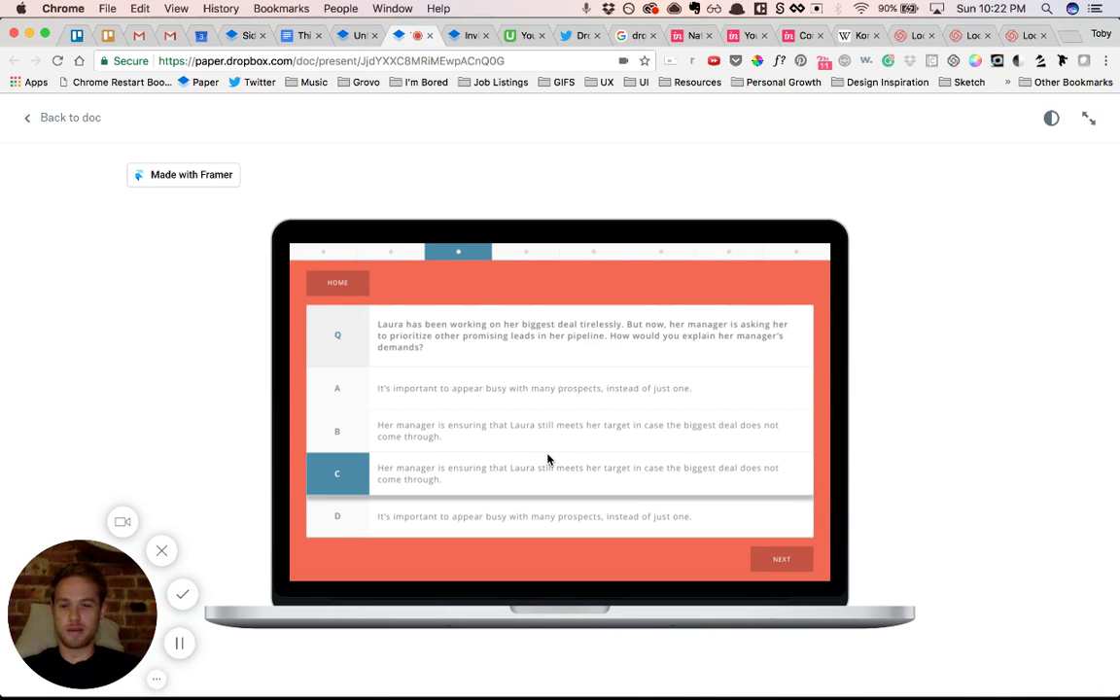
pyautogui.scroll(10, 547, 459)
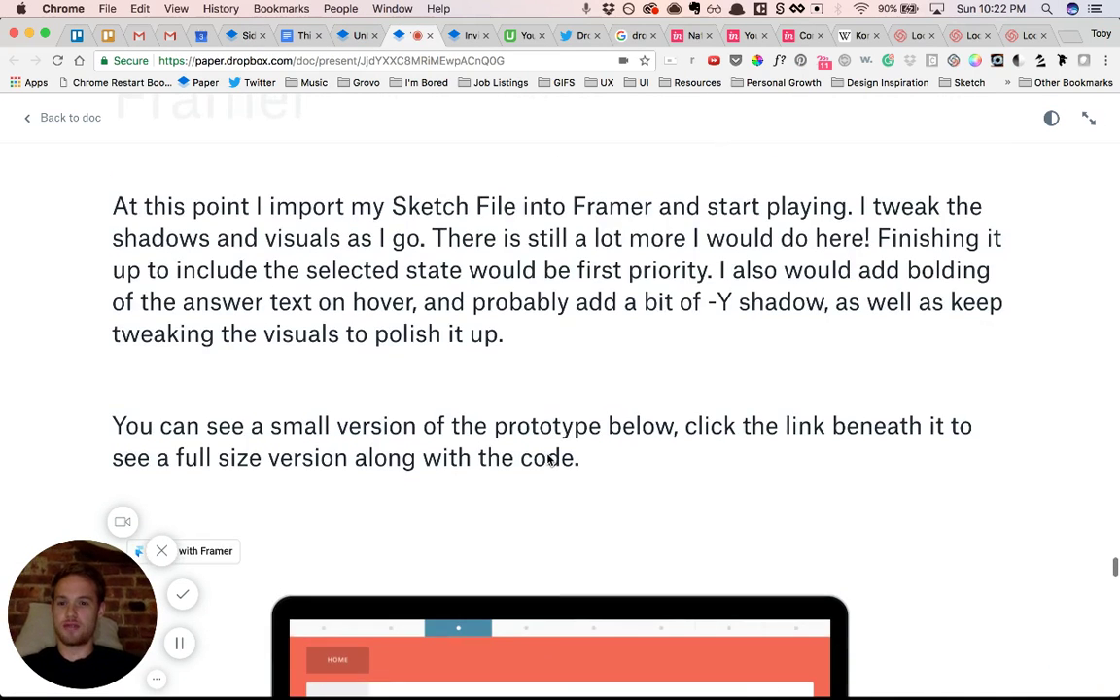
pyautogui.scroll(-2, 547, 458)
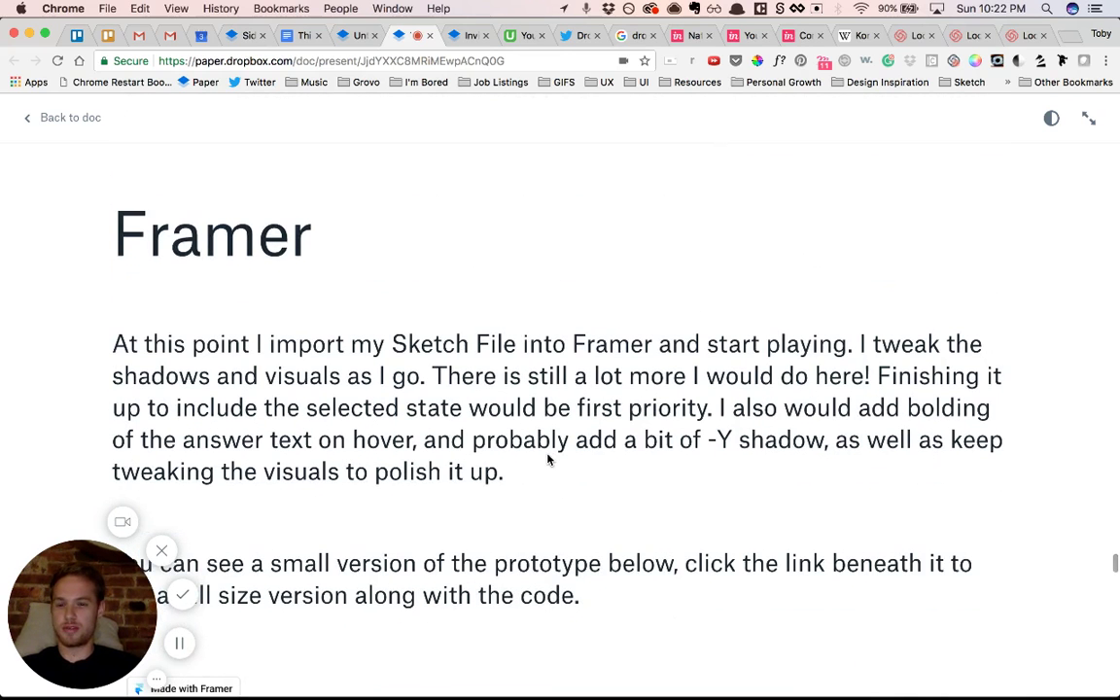
pyautogui.scroll(-10, 547, 459)
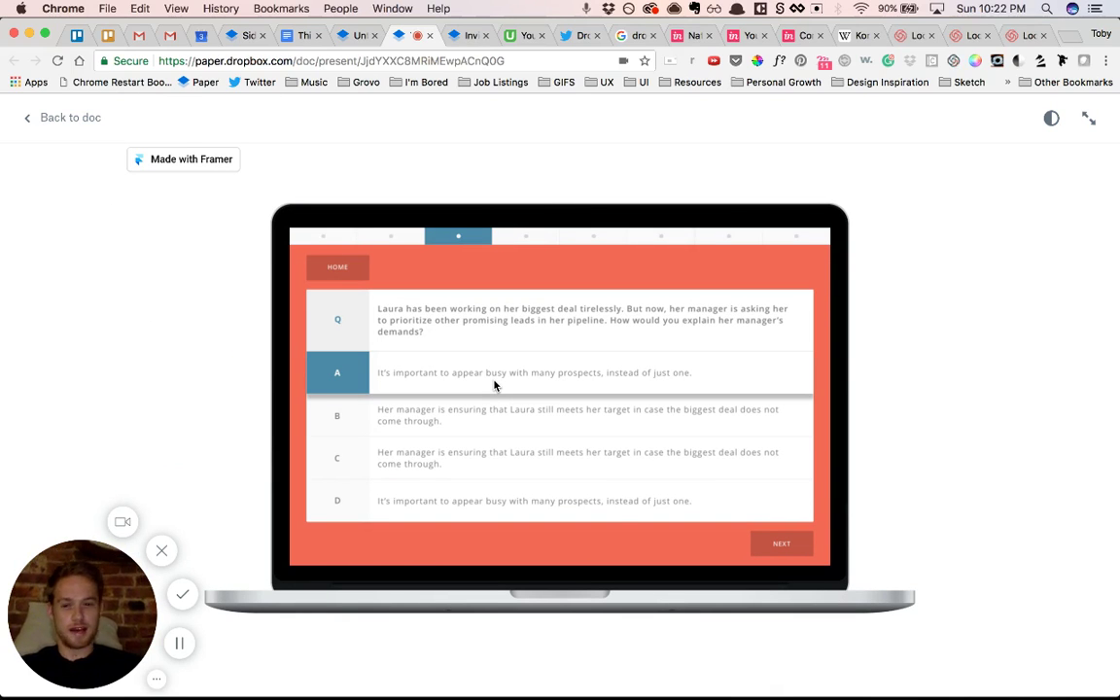
pyautogui.scroll(-1, 494, 385)
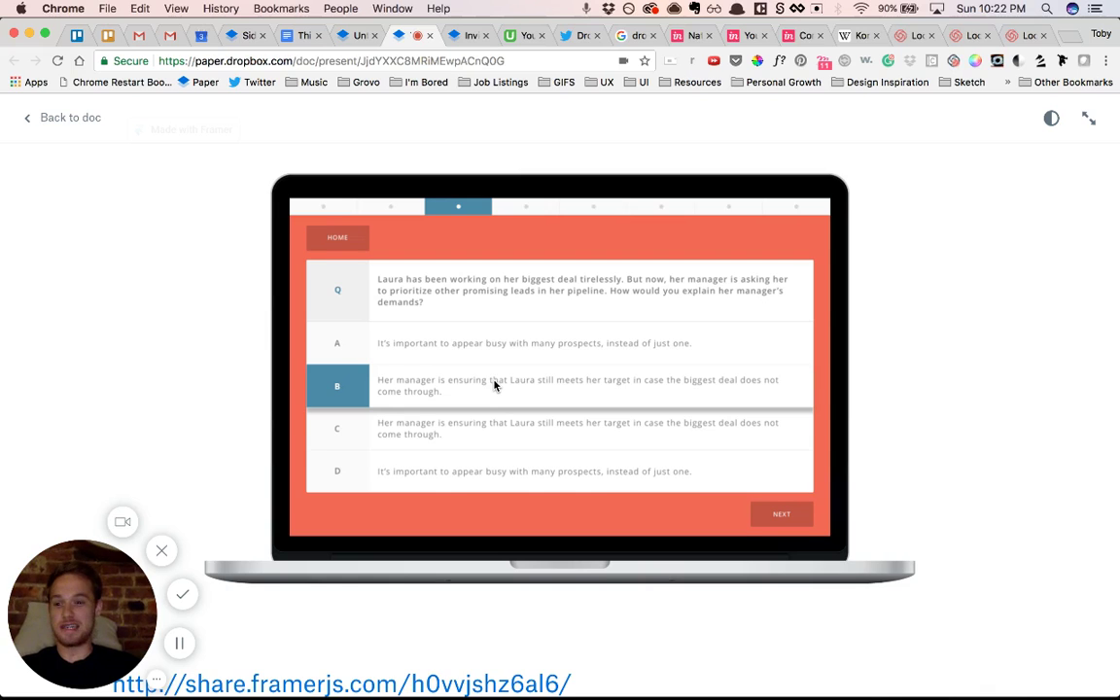
pyautogui.scroll(-1, 494, 384)
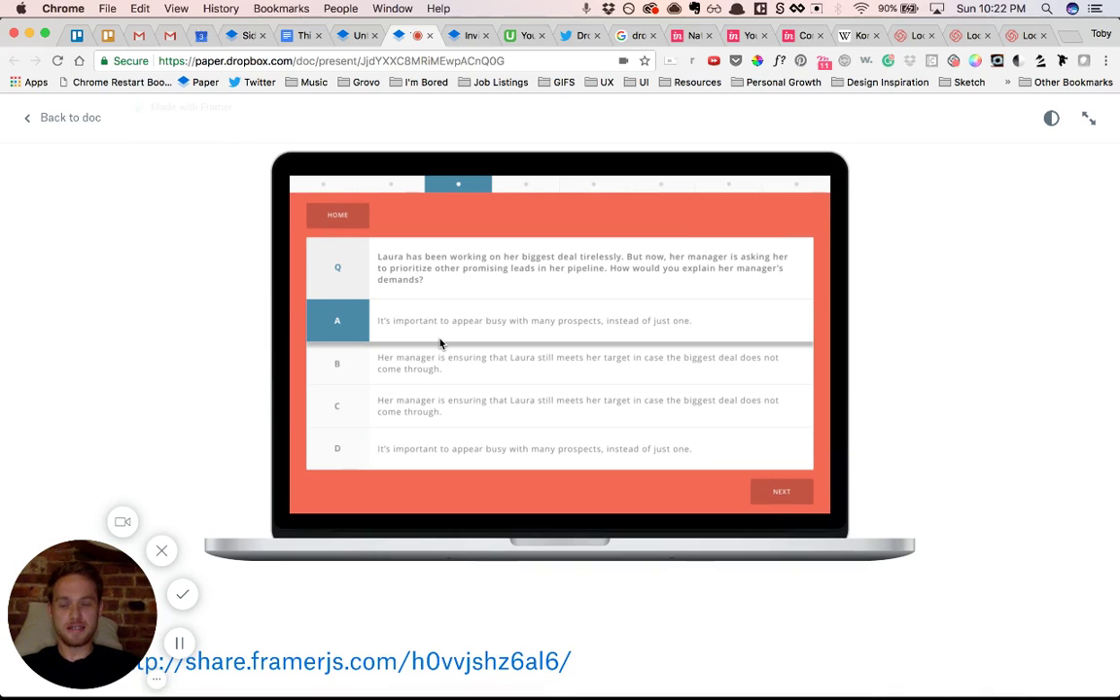
# Open the Invision Prototypes document and view the embedded mobile filter prototype.
pyautogui.hotkey('ctrl', 'Tab')
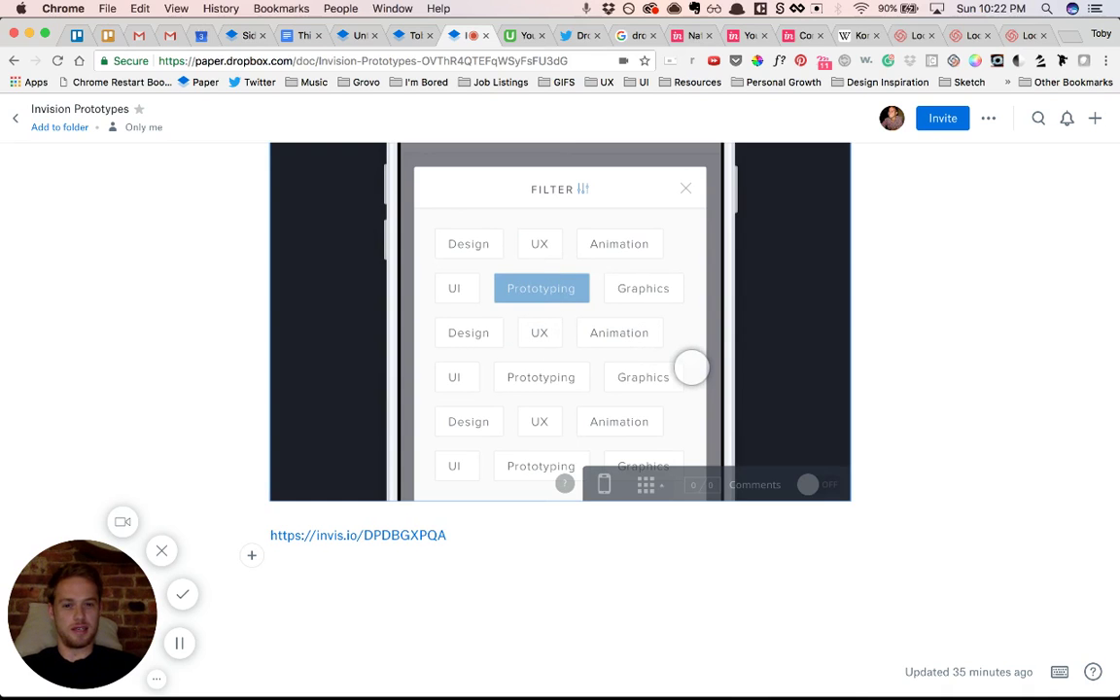
pyautogui.scroll(-1, 691, 368)
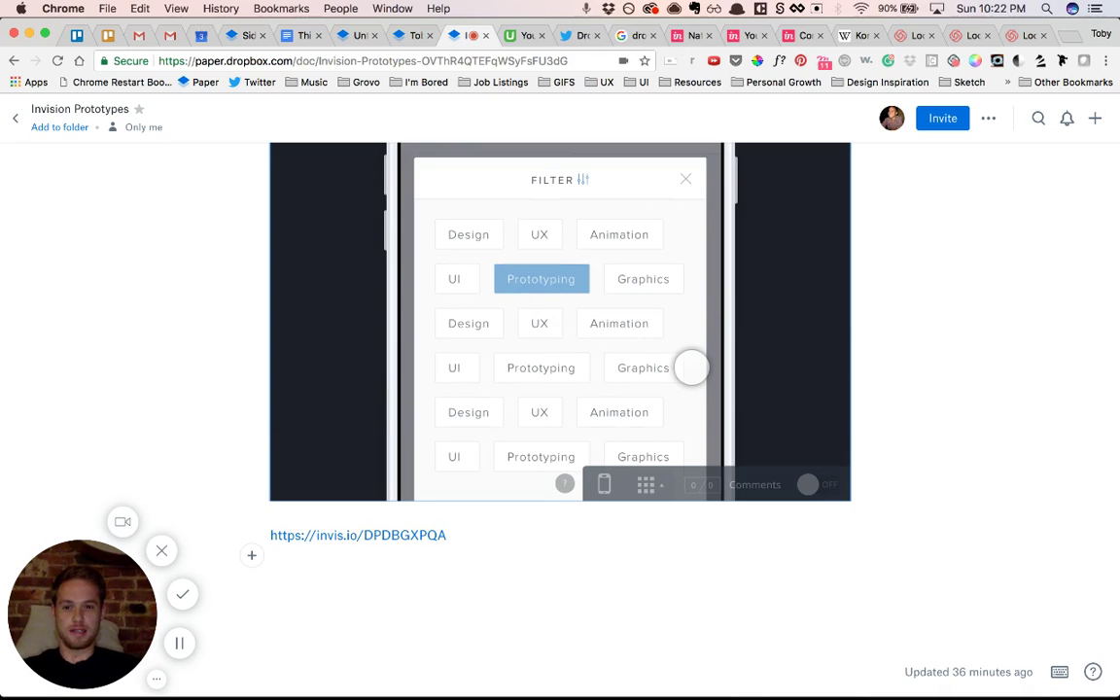
# Switch to Sketch and change the first-row "UX" tag text to "UI" on the filterModalTagSelected artboard.
pyautogui.press('super+Tab')
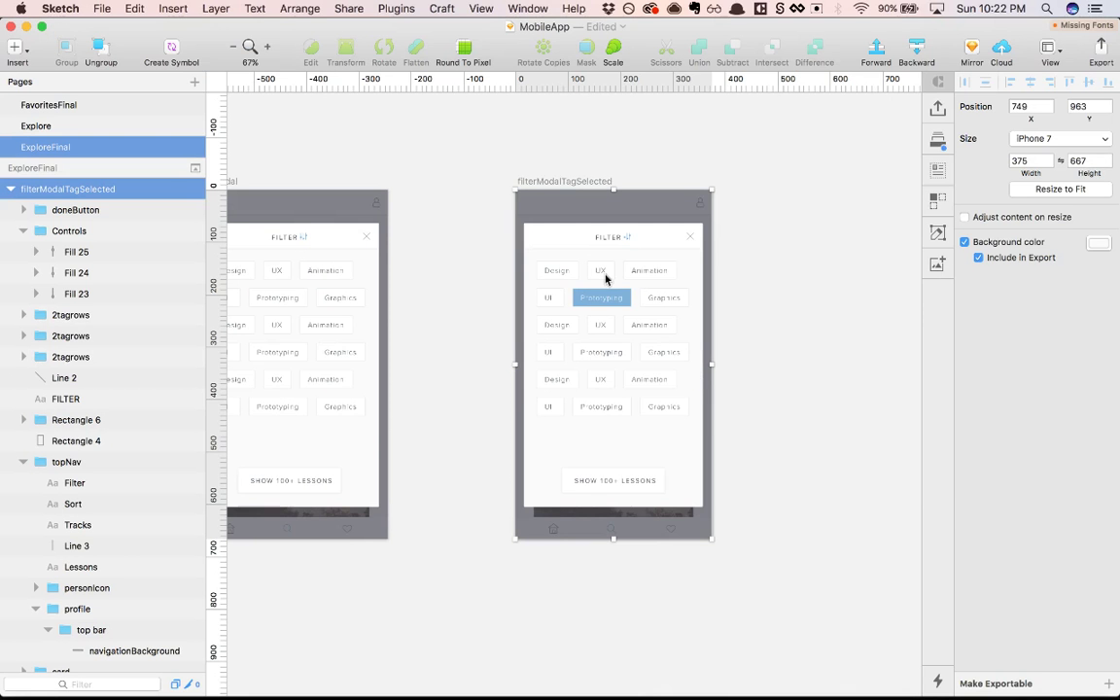
pyautogui.keyDown('super'); pyautogui.click(601, 278); pyautogui.keyUp('super')
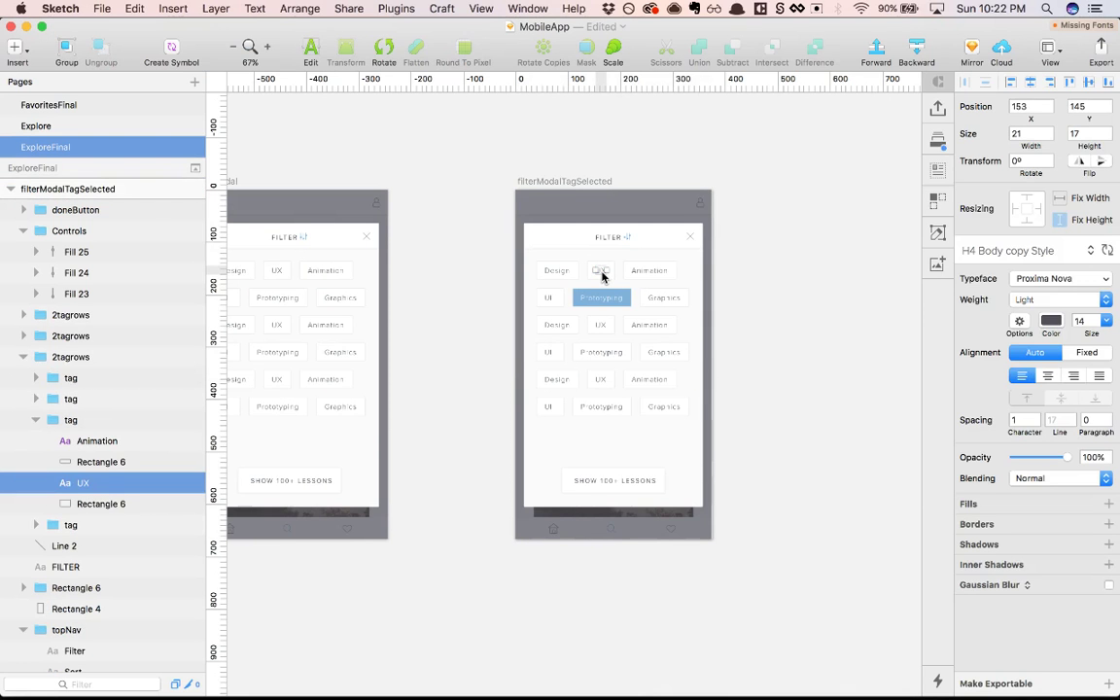
pyautogui.doubleClick(602, 274)
pyautogui.write('UI')
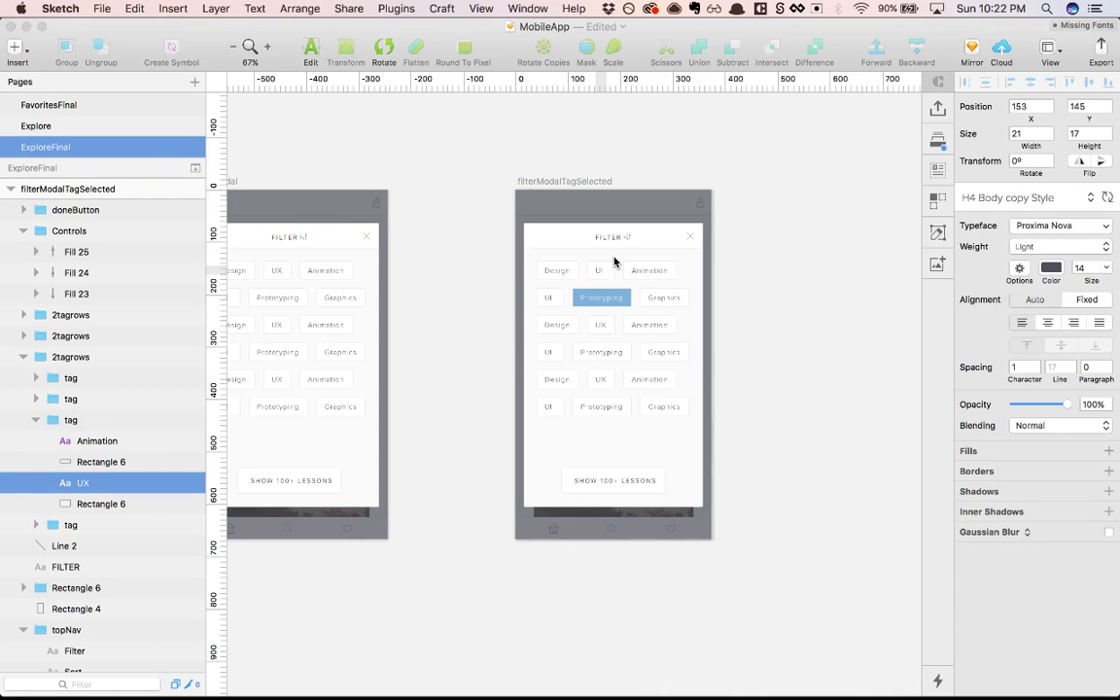
# Center the first-row "UI" tag text horizontally within its rectangle on the filterModalTagSelected artboard.
pyautogui.press('Escape')
pyautogui.keyDown('shift'); pyautogui.click(612, 275); pyautogui.keyUp('shift')
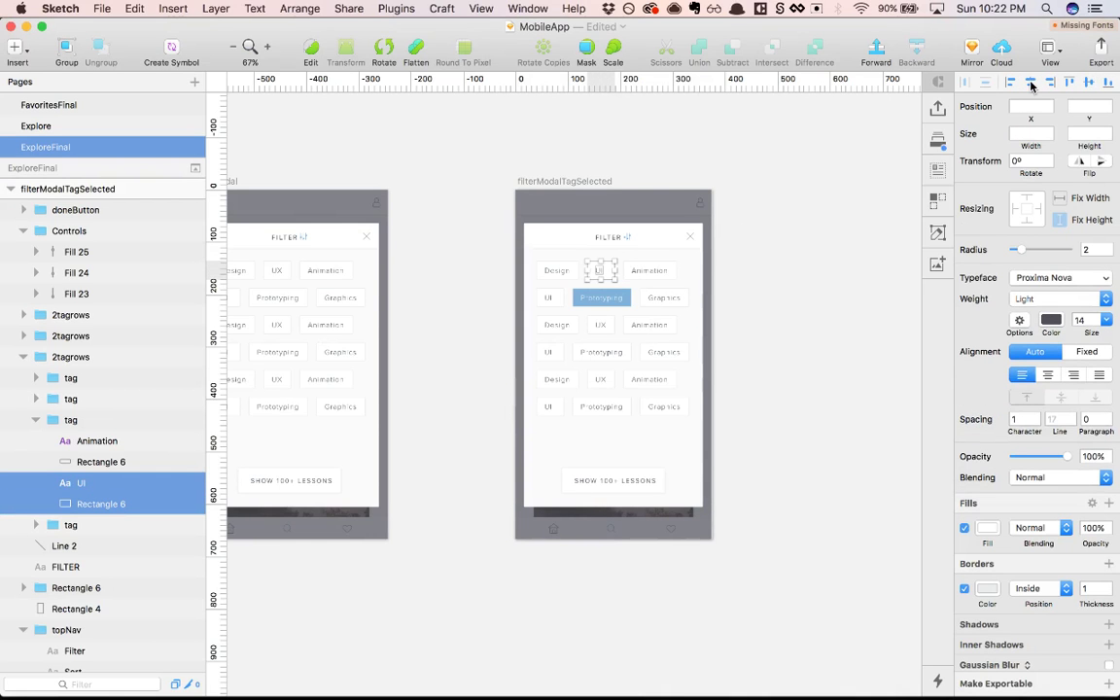
# Sync only the filterModalTagSelected artboard, including hotspots, to the Native mobile app Example project in InVision.
pyautogui.click(569, 181)
pyautogui.click(937, 115)
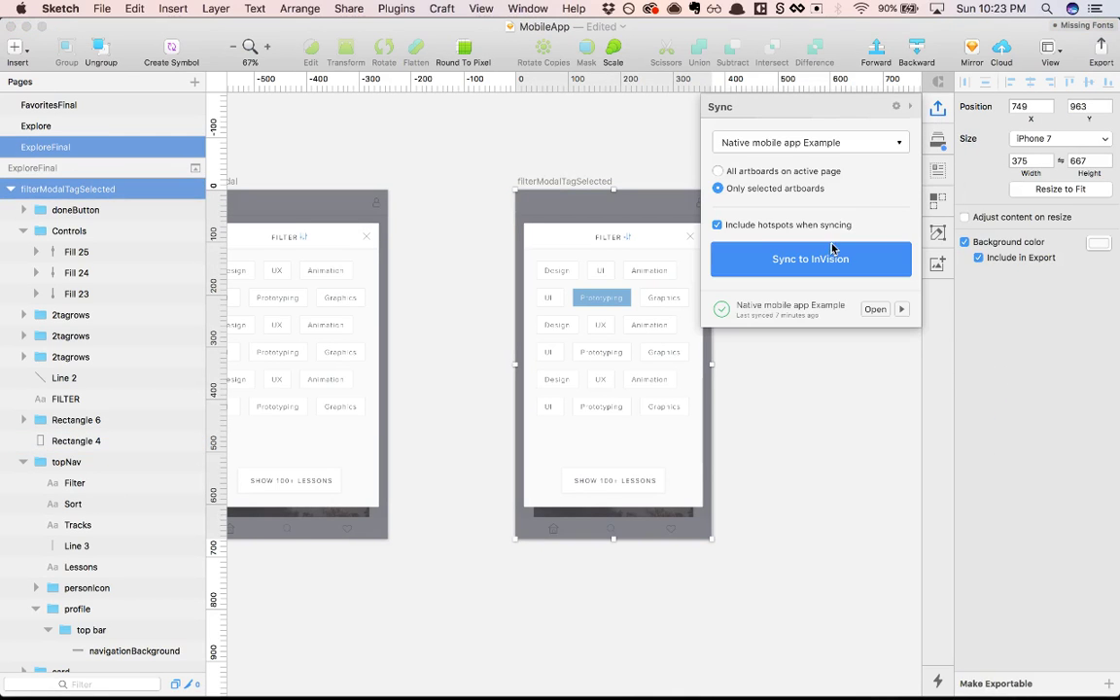
pyautogui.click(826, 260)
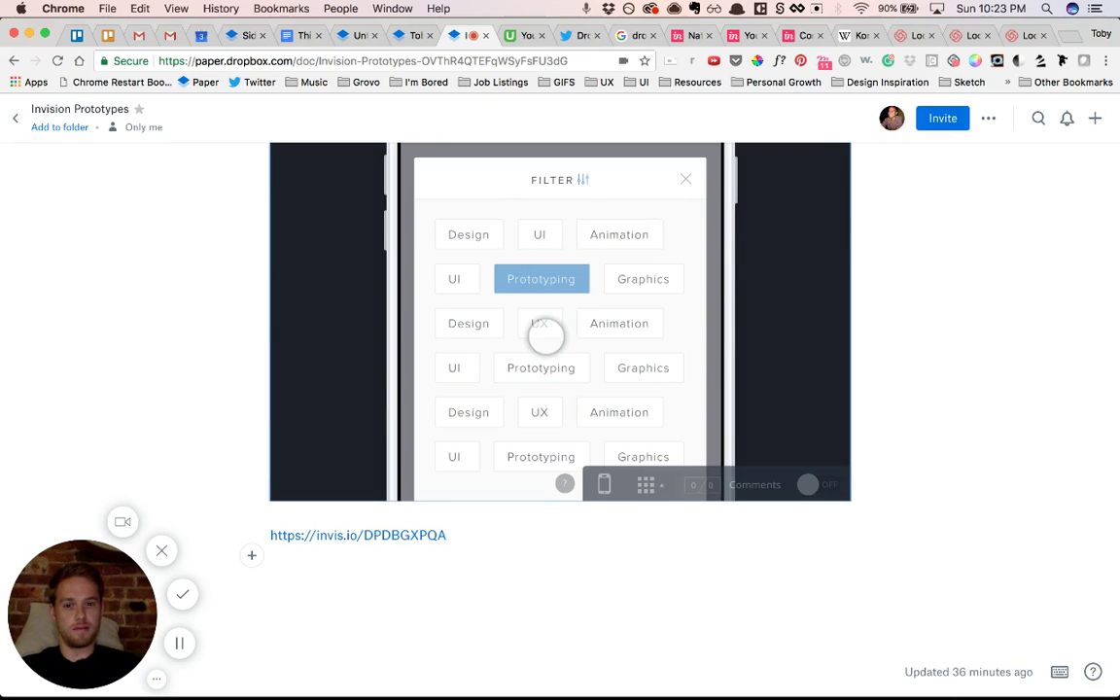
# Switch to the Invision Prototypes document in Chrome and examine the filter tags in the embedded prototype.
pyautogui.scroll(1, 545, 337)
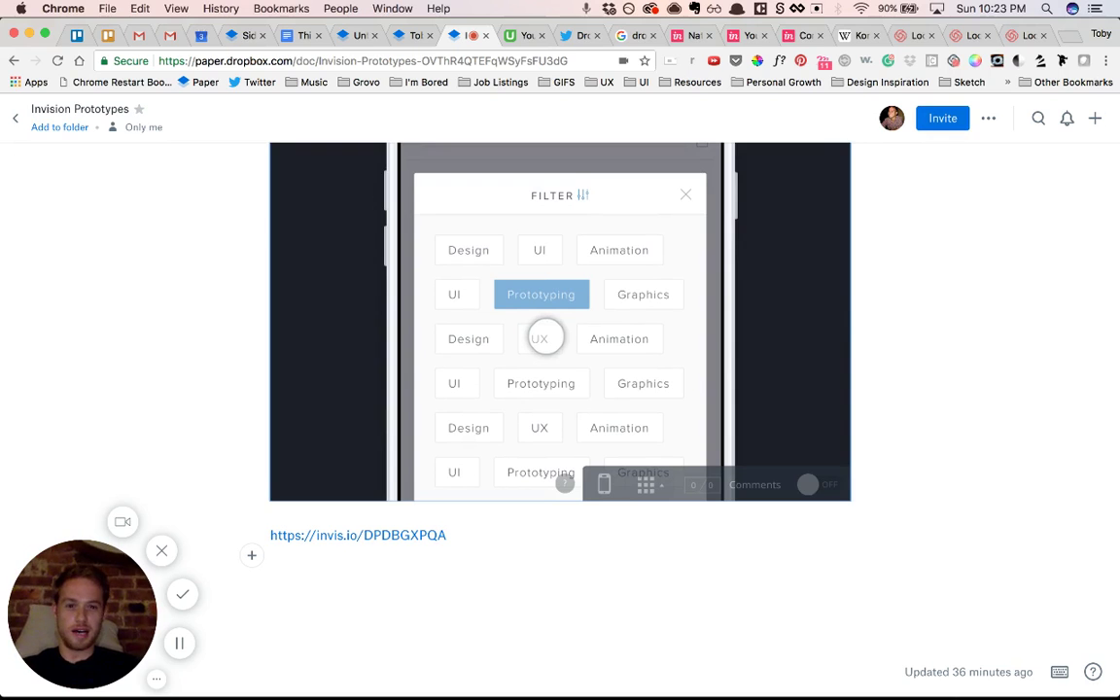
pyautogui.scroll(1, 632, 306)
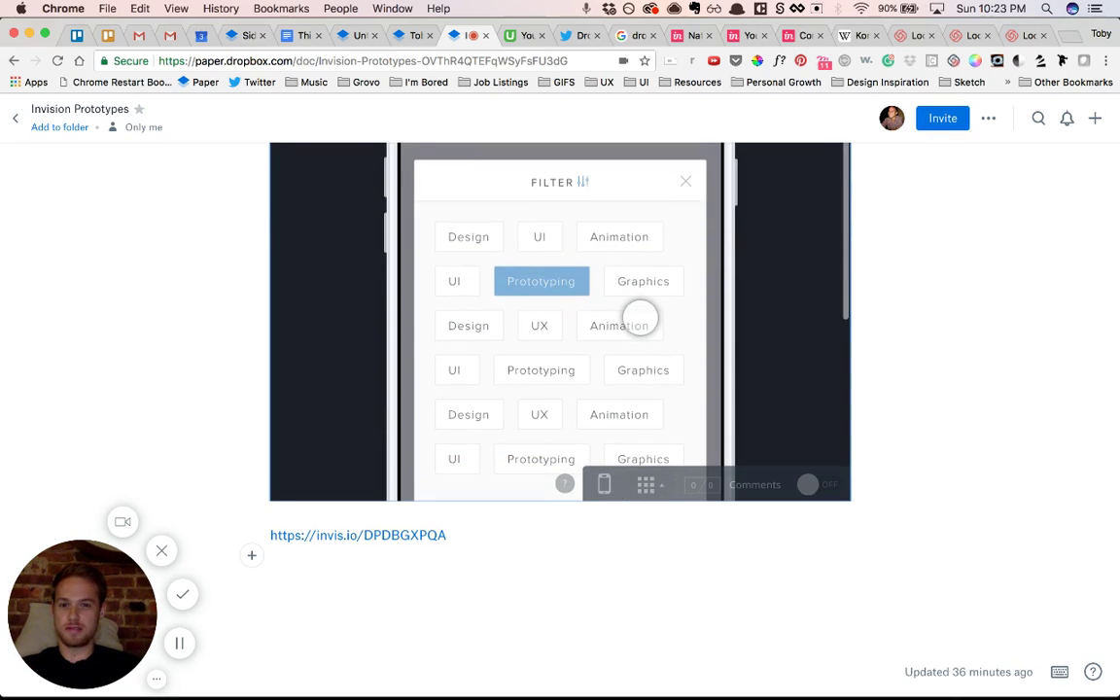
pyautogui.scroll(-1, 640, 317)
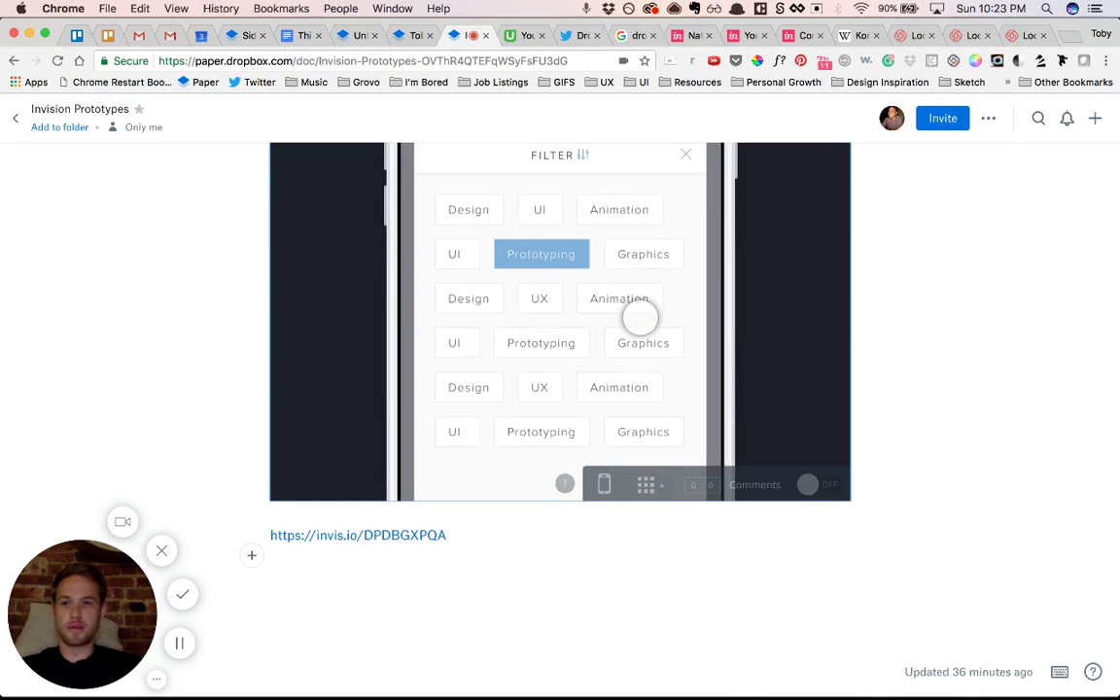